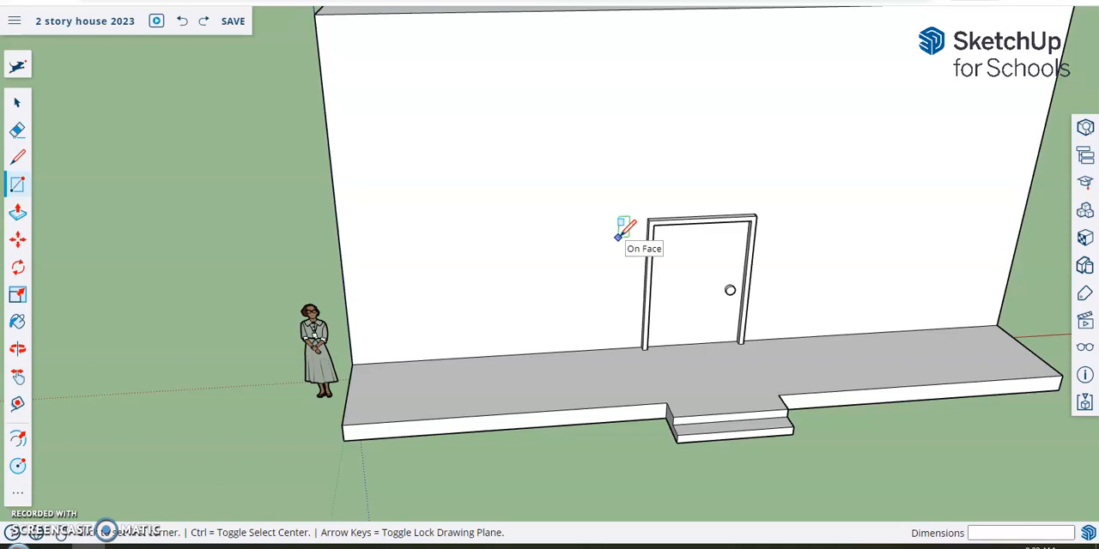
Step: Draw a window rectangle about 11' 3 3/4" by 4' 3 1/16" on the front wall, left of the door
left_click_drag(617, 234, 406, 318)
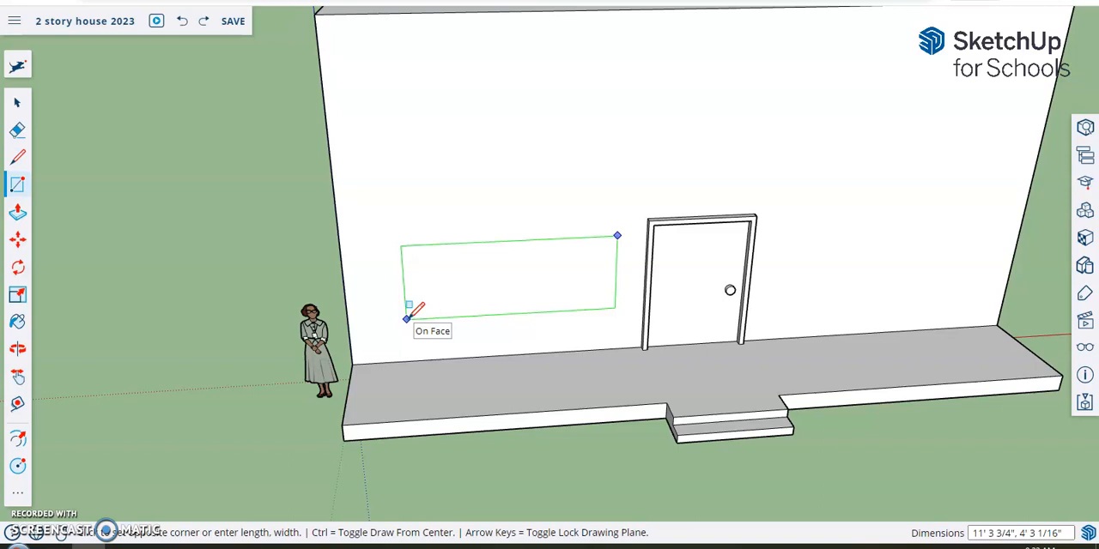
left_click_drag(406, 319, 407, 319)
middle_click_drag(454, 323, 540, 270)
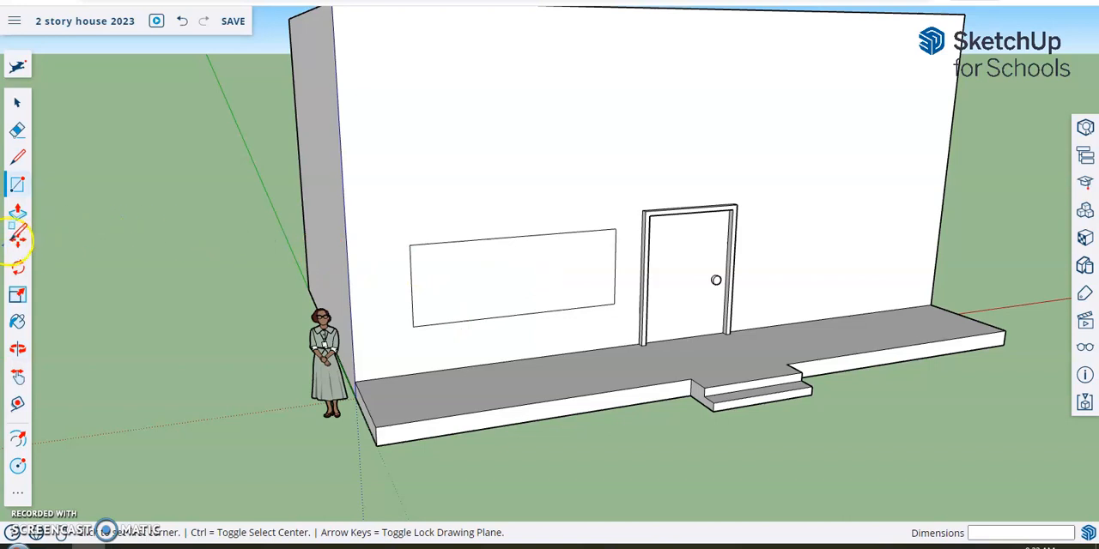
left_click(18, 243)
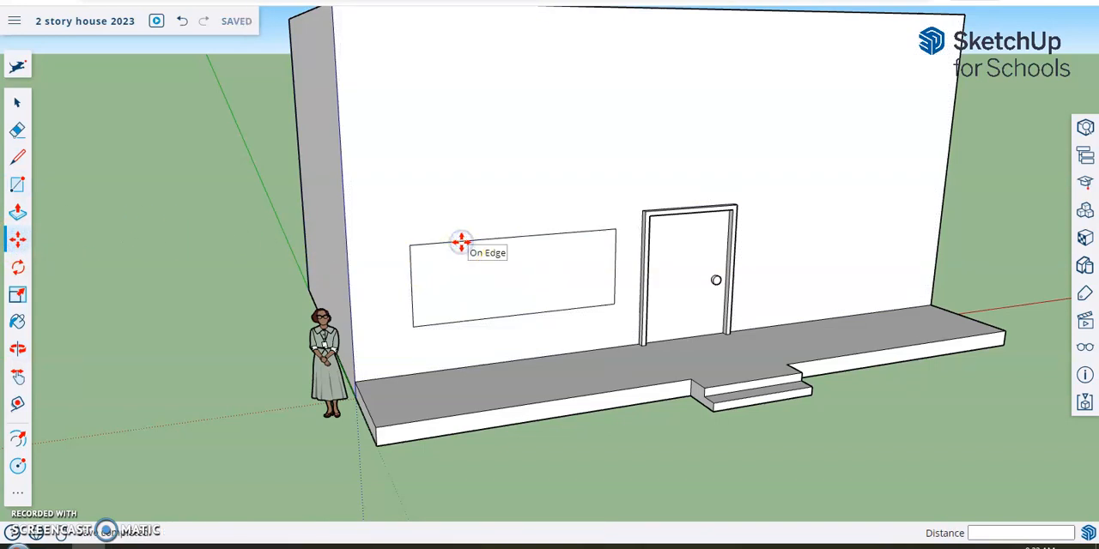
left_click(498, 334)
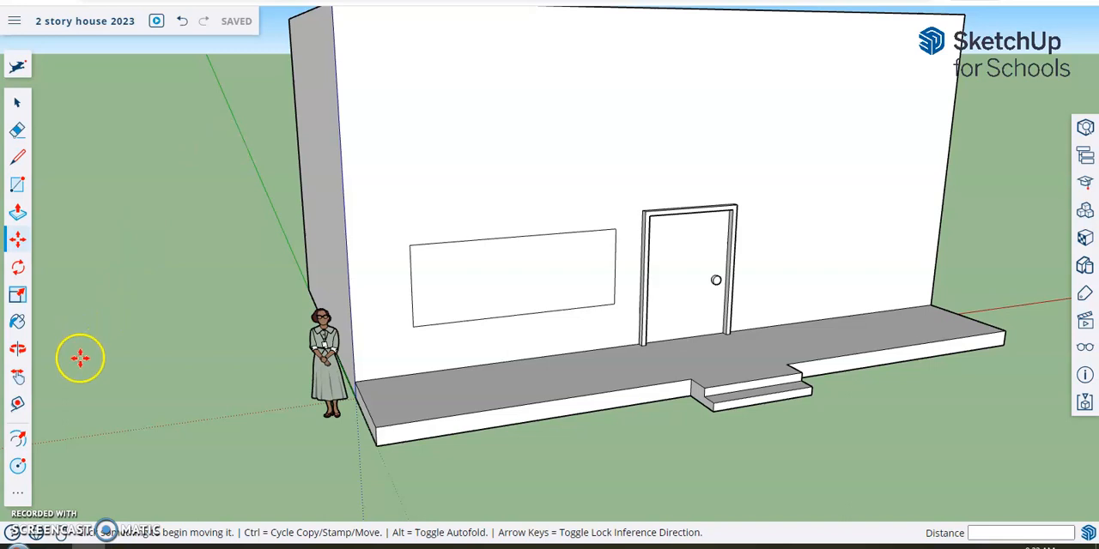
Step: Offset the window rectangle's outline inward by about 3" to form a frame
left_click(21, 495)
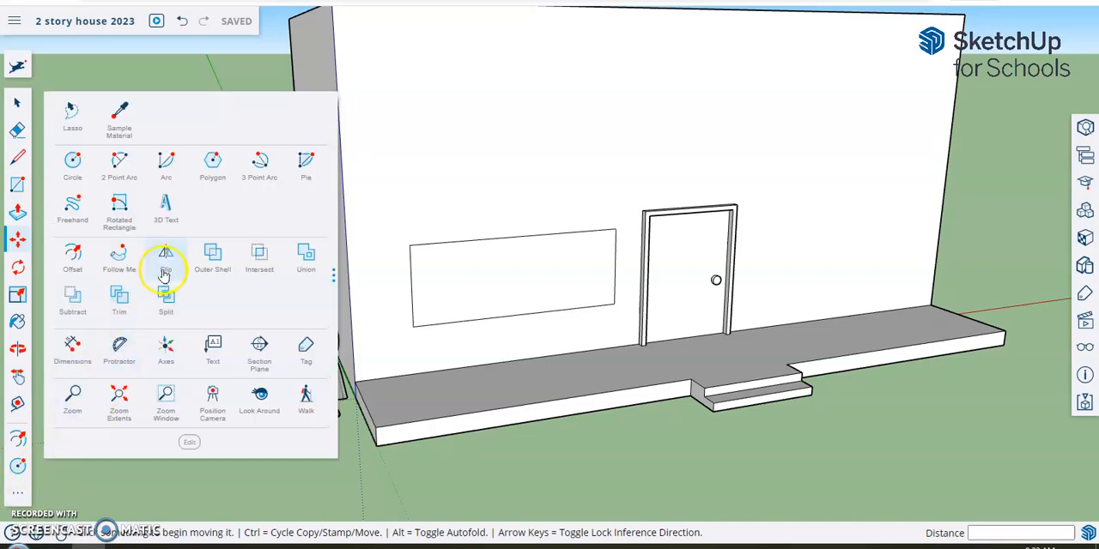
left_click(74, 255)
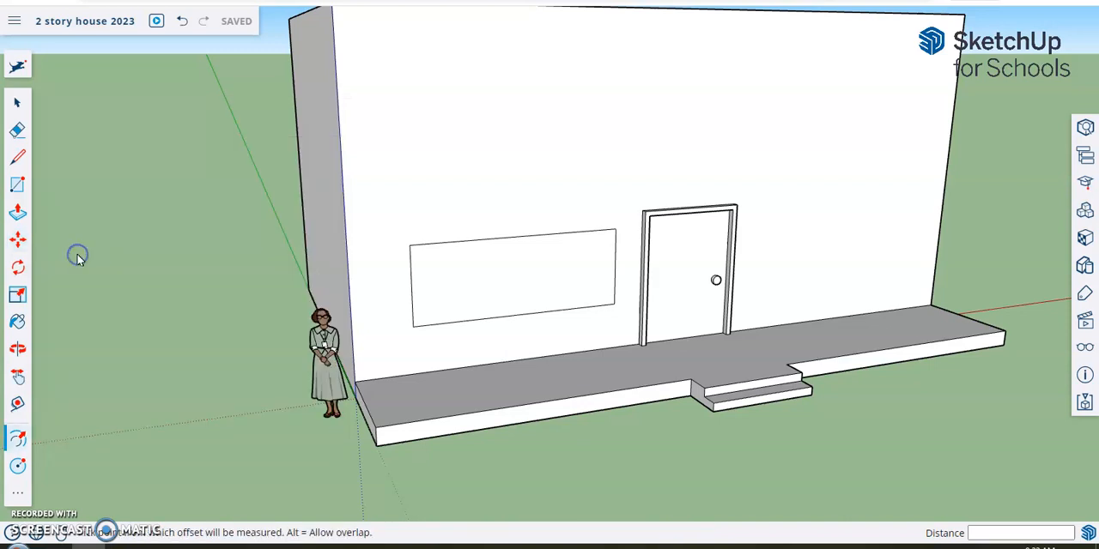
left_click(506, 269)
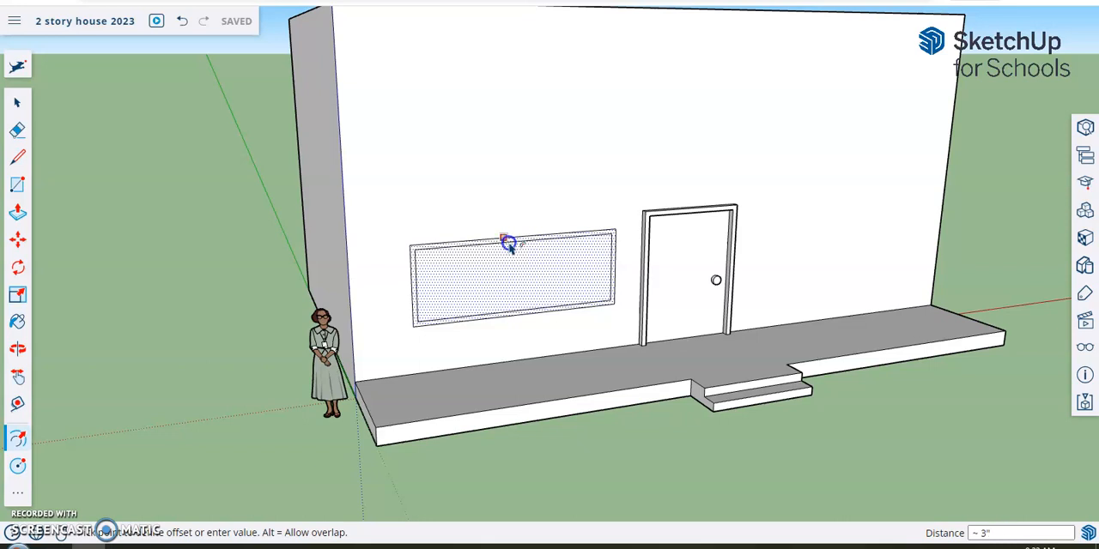
left_click(508, 245)
Step: Divide the inner window area into four panes with vertical and horizontal lines through its edge midpoints
scroll(506, 269, "up", 2)
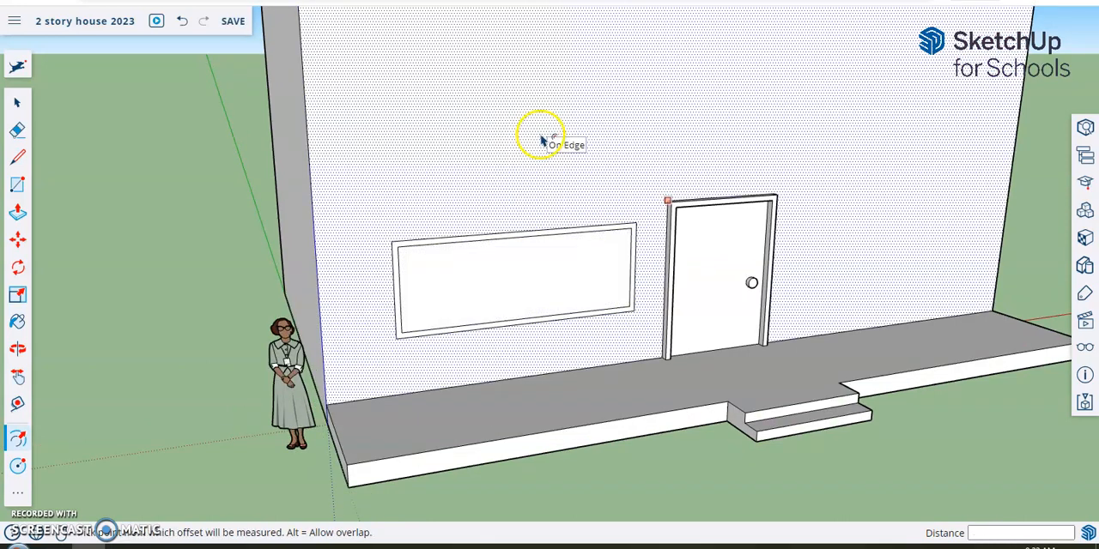
left_click(16, 158)
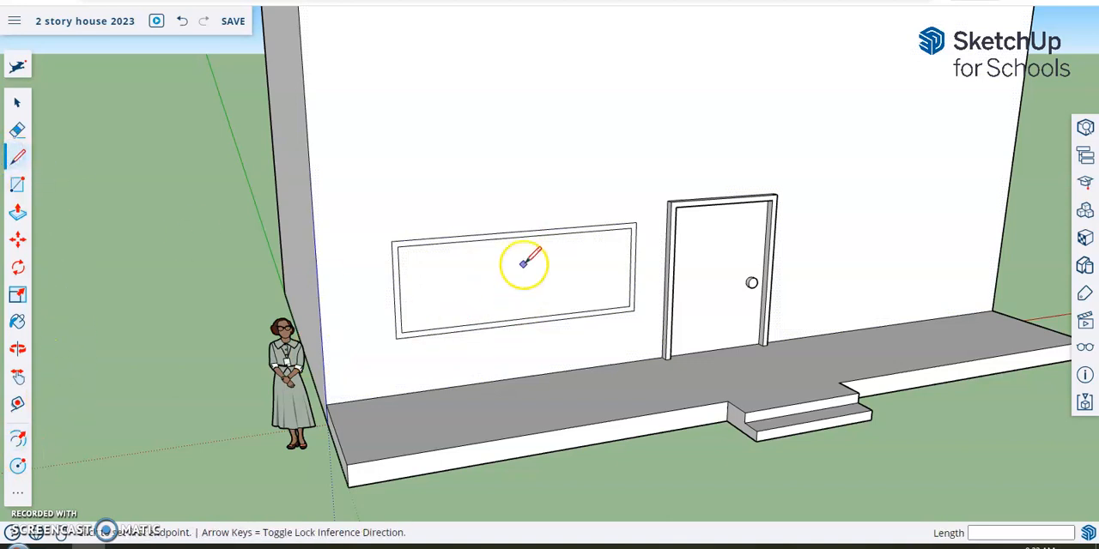
scroll(524, 264, "up", 1)
mouse_move(605, 303)
middle_mouse_down()
mouse_move(522, 294)
mouse_move(532, 292)
middle_mouse_up()
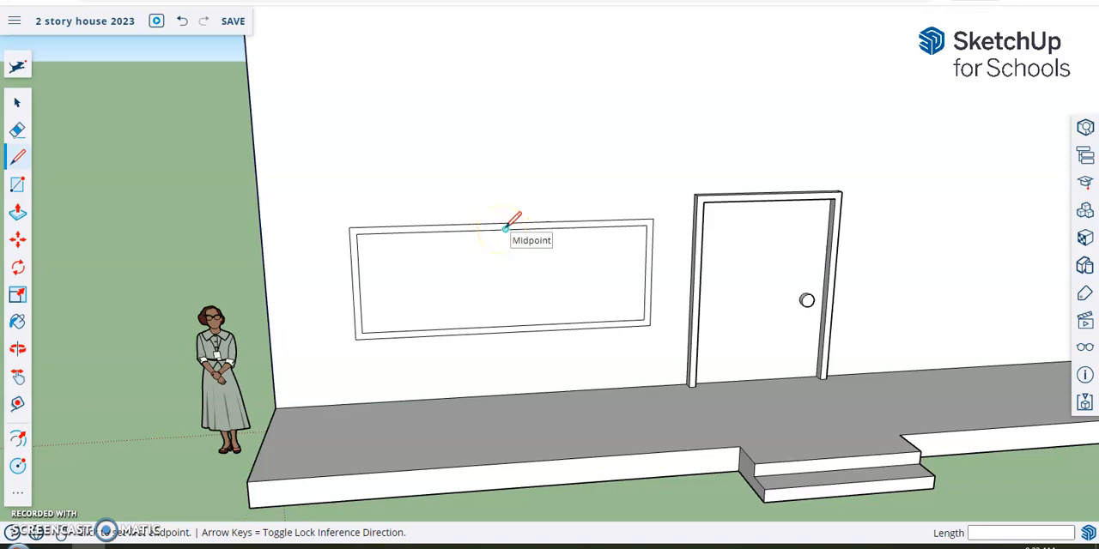
mouse_move(505, 228)
left_mouse_down()
mouse_move(490, 257)
mouse_move(507, 325)
left_mouse_up()
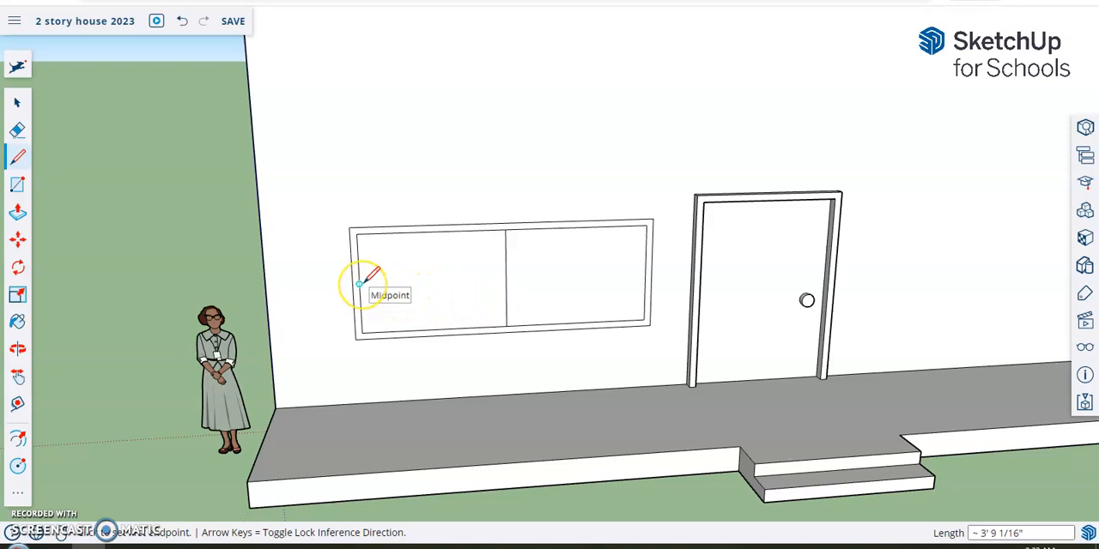
left_click_drag(359, 284, 644, 275)
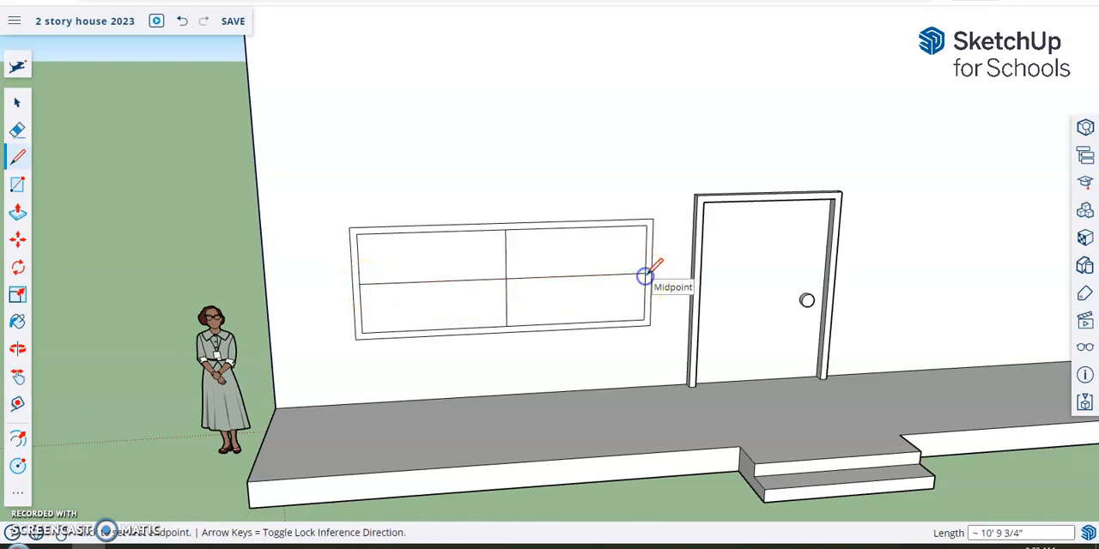
Step: Push/Pull the window frame outward from the wall by about 2 11/16"
left_click(17, 212)
middle_click_drag(297, 188, 522, 239)
left_click(523, 239)
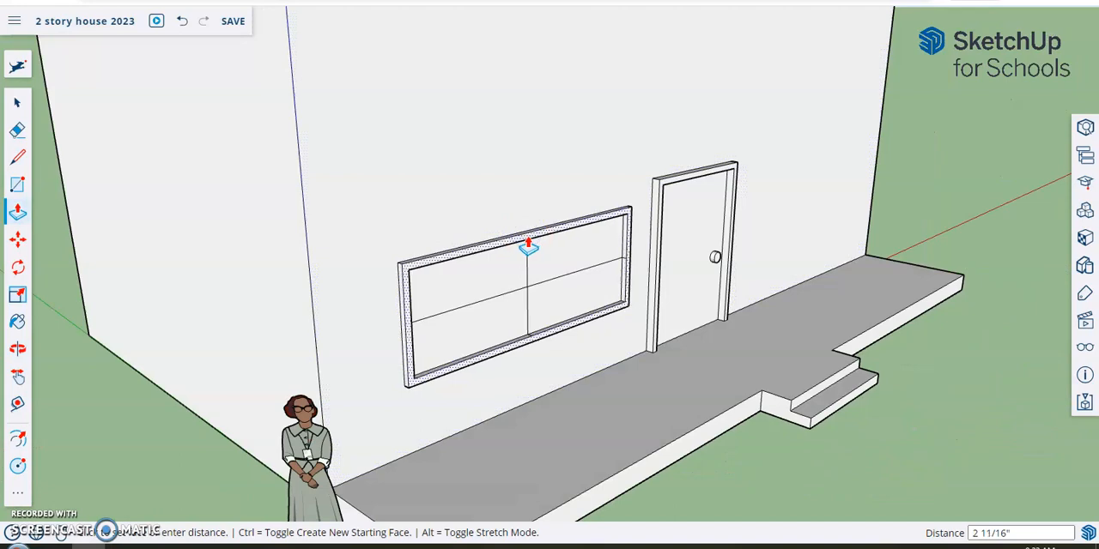
left_click(528, 239)
Step: Copy the complete window and paste it on the front wall to the right of the door, then deselect it
middle_click_drag(552, 353, 321, 326)
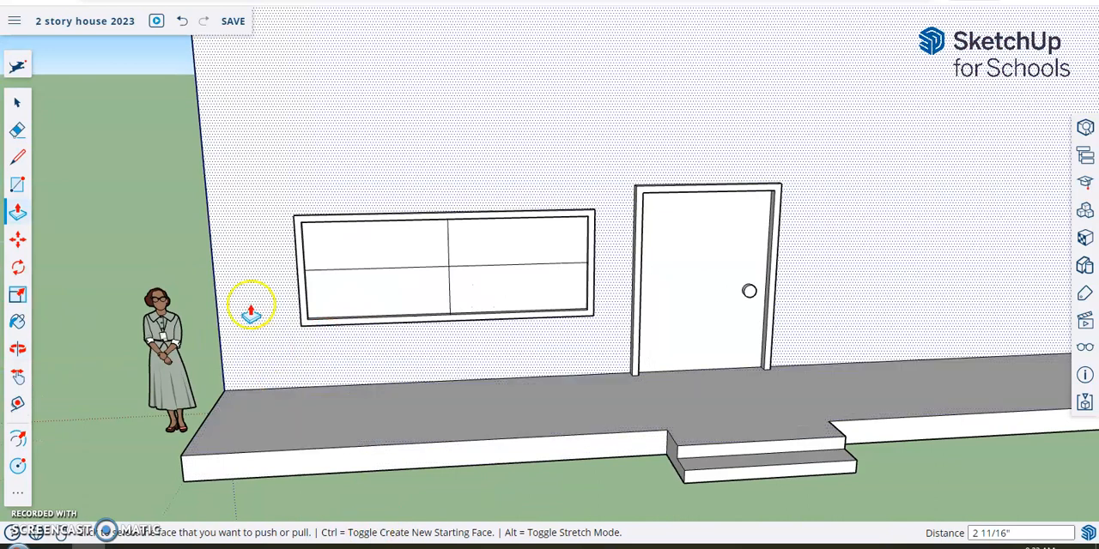
scroll(1030, 261, "down", 4)
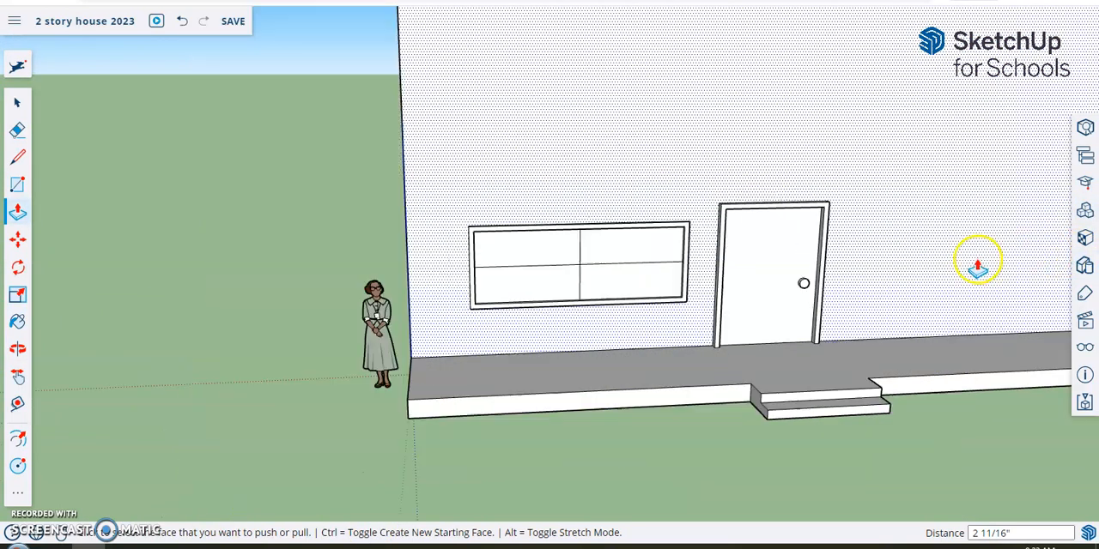
middle_click_drag(939, 277, 728, 220, "shift")
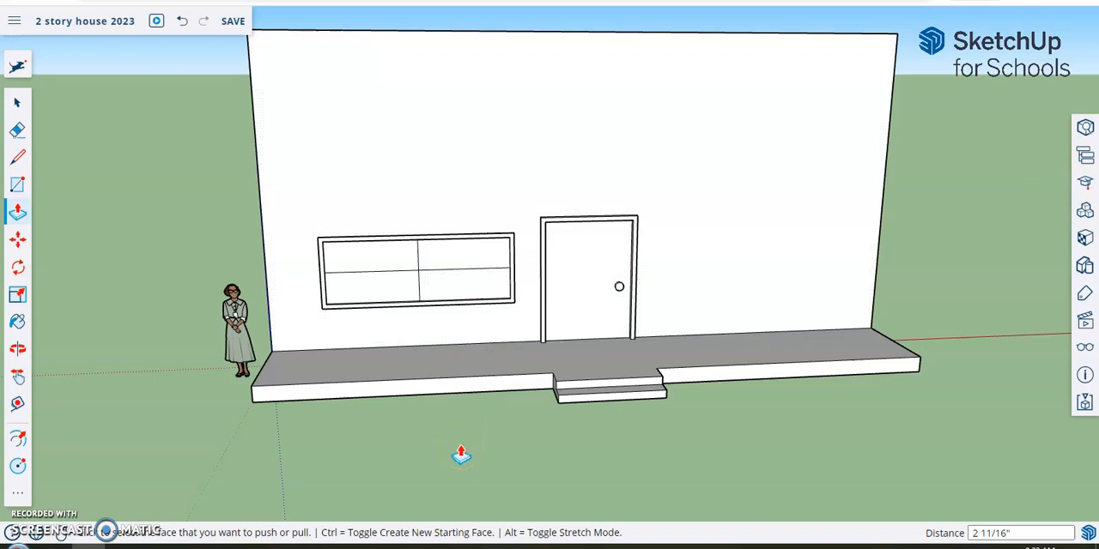
left_click(21, 101)
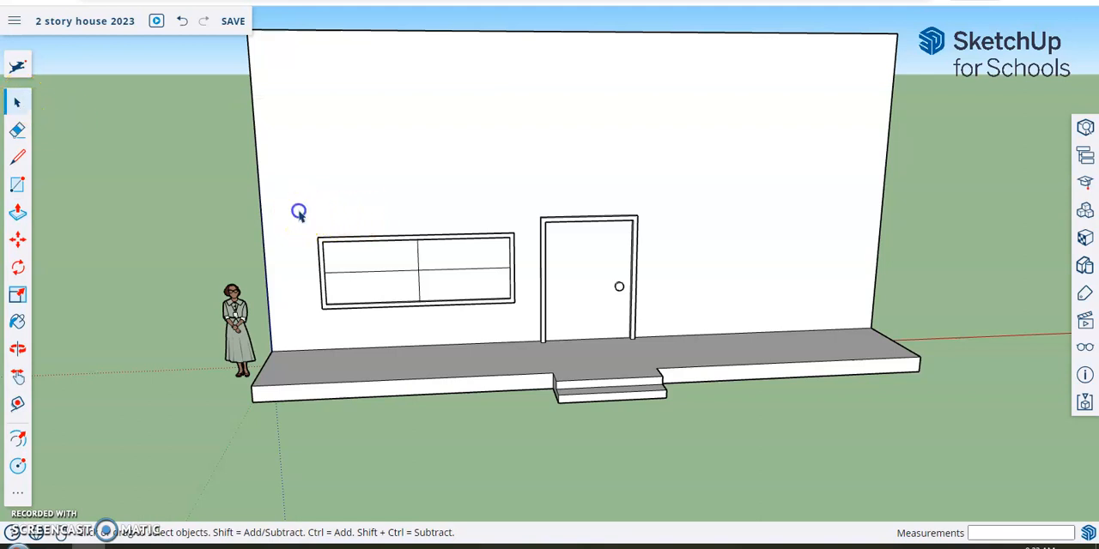
left_click_drag(335, 238, 529, 324)
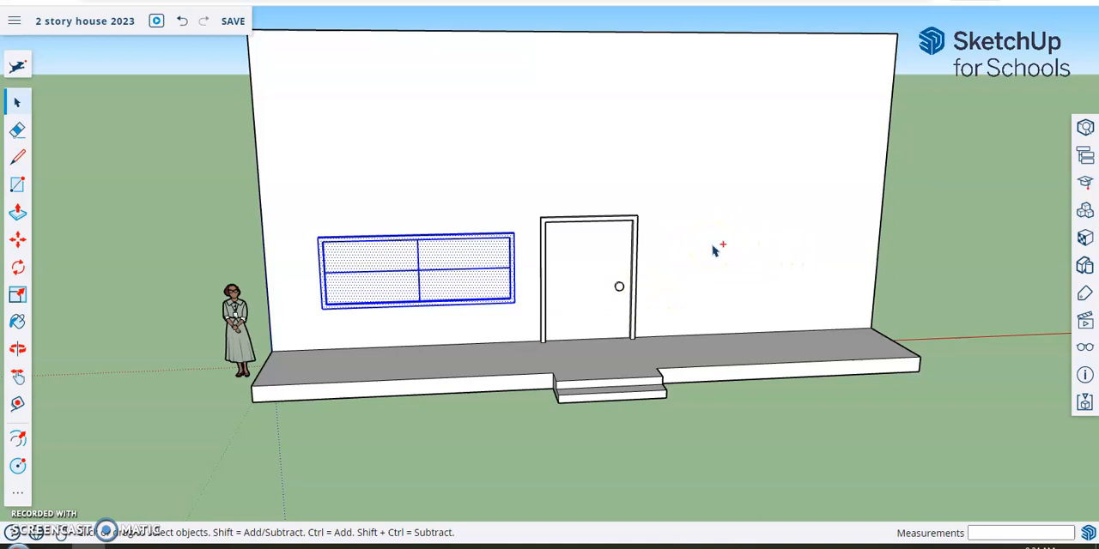
key("ctrl+v")
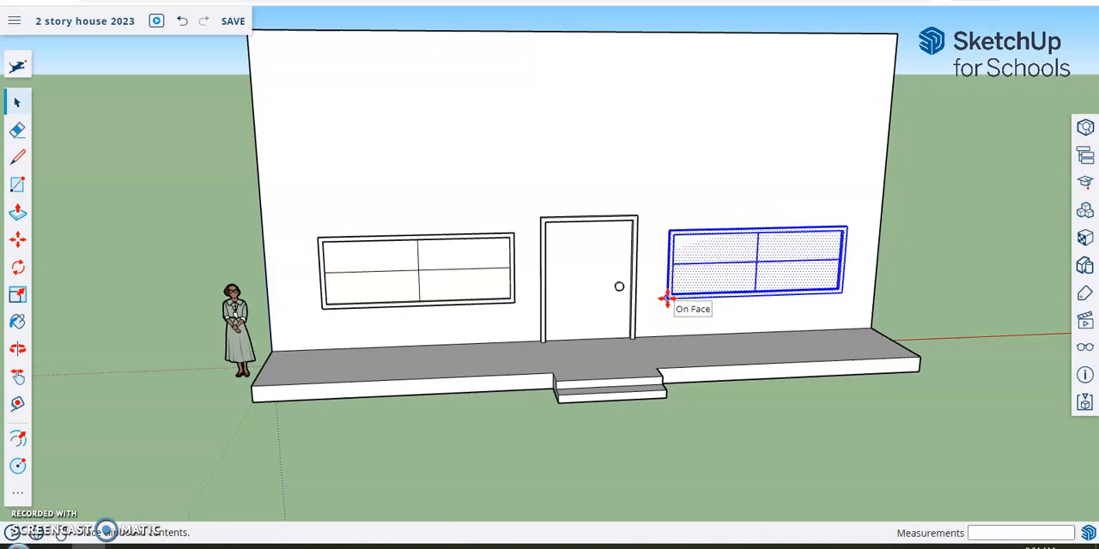
left_click(667, 298)
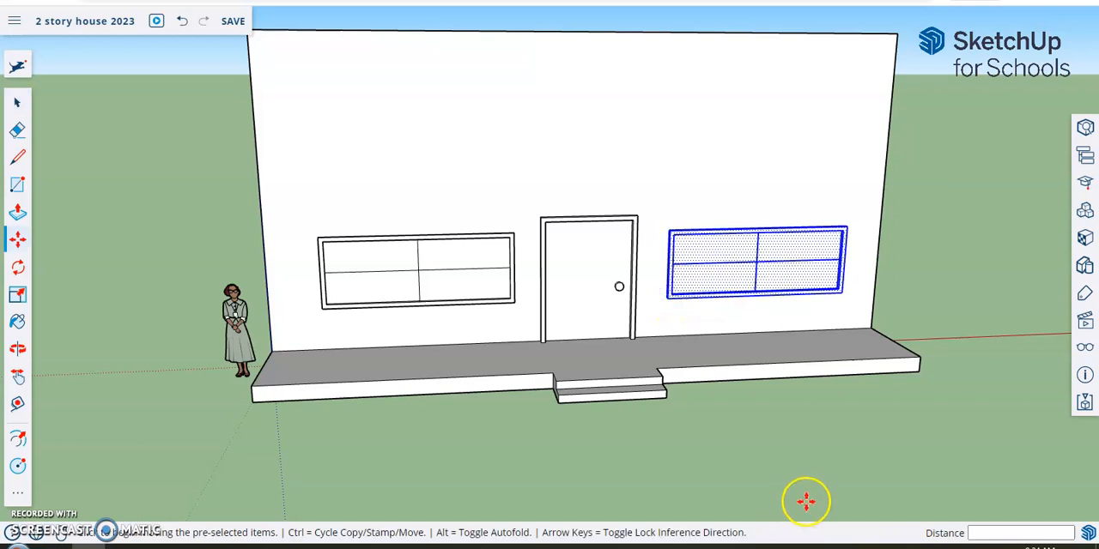
left_click(18, 103)
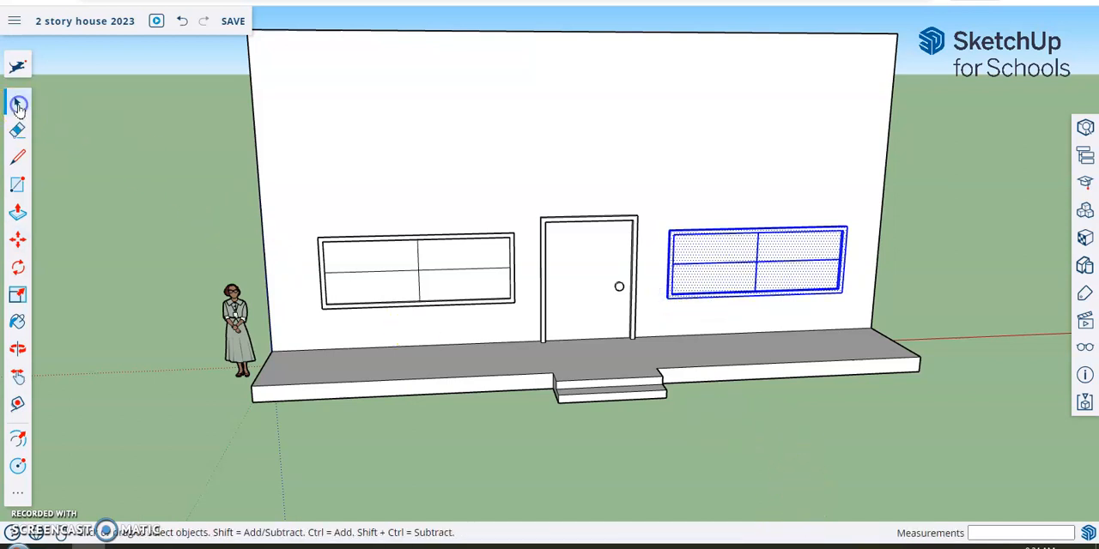
left_click(829, 459)
Step: Select the window right of the door and move it about 5/8" along the wall
middle_click_drag(929, 429, 879, 371)
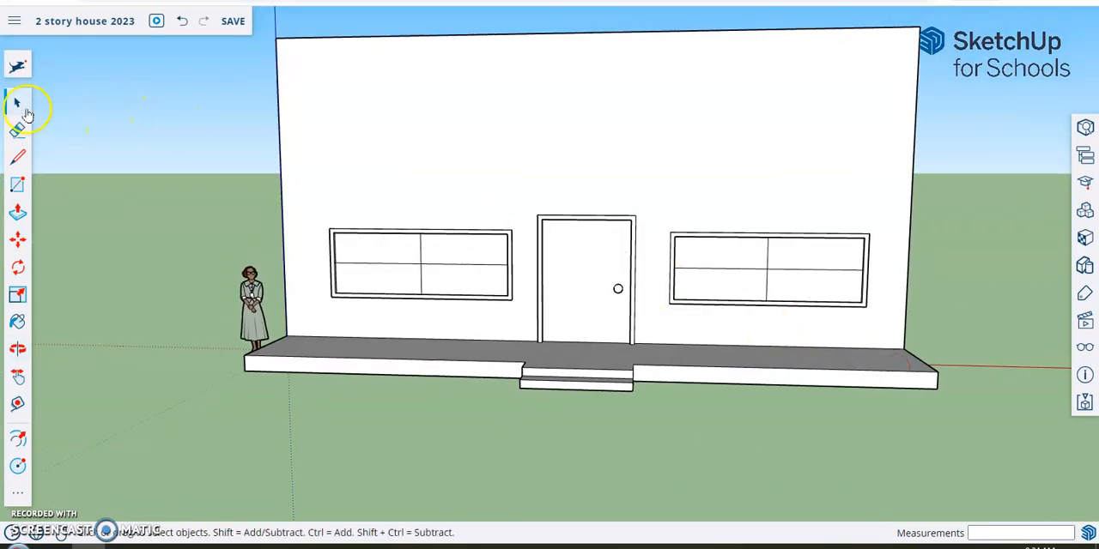
left_click_drag(663, 206, 876, 336)
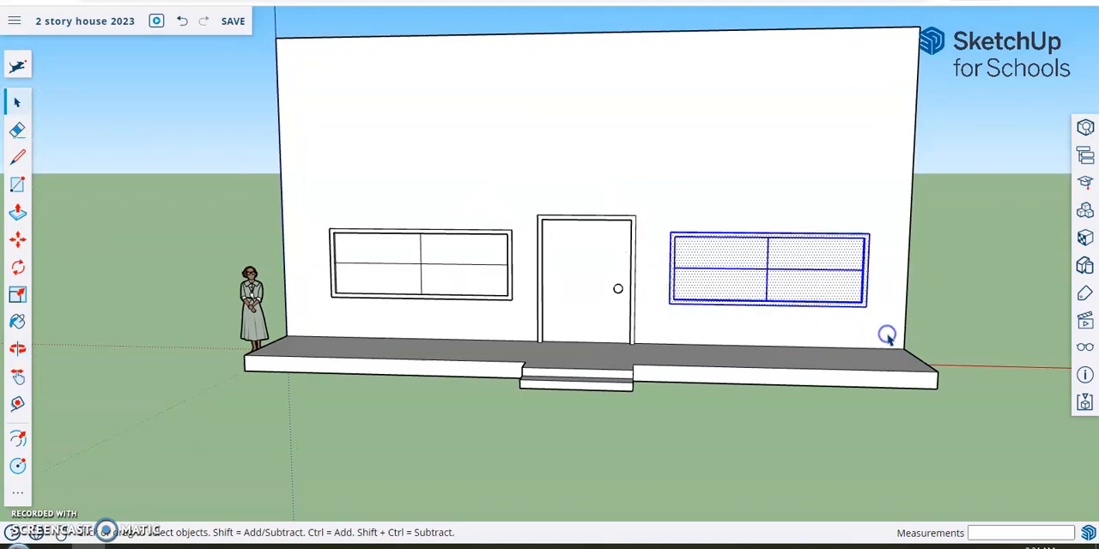
left_click(19, 243)
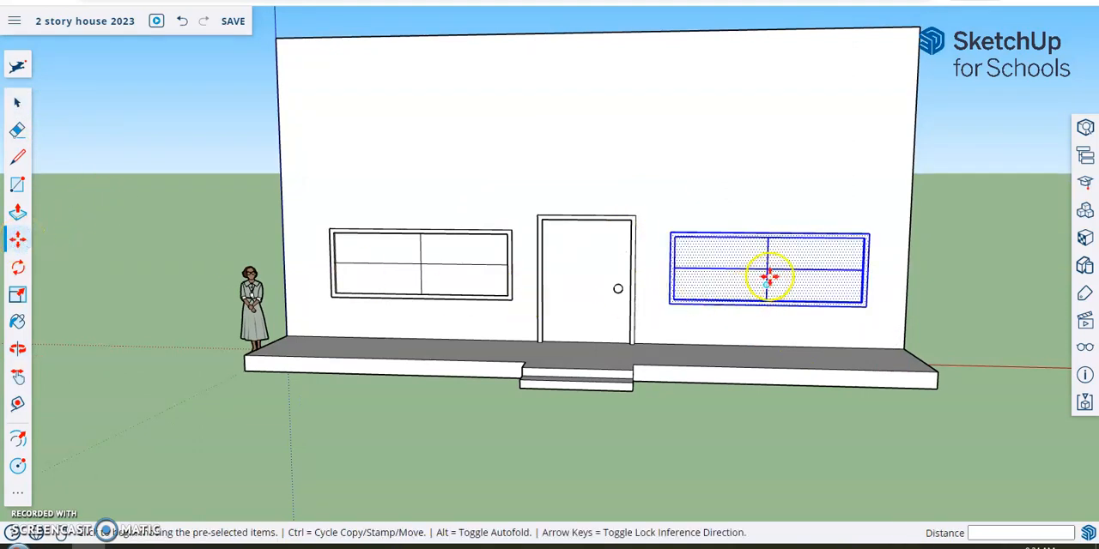
left_click_drag(774, 268, 766, 261)
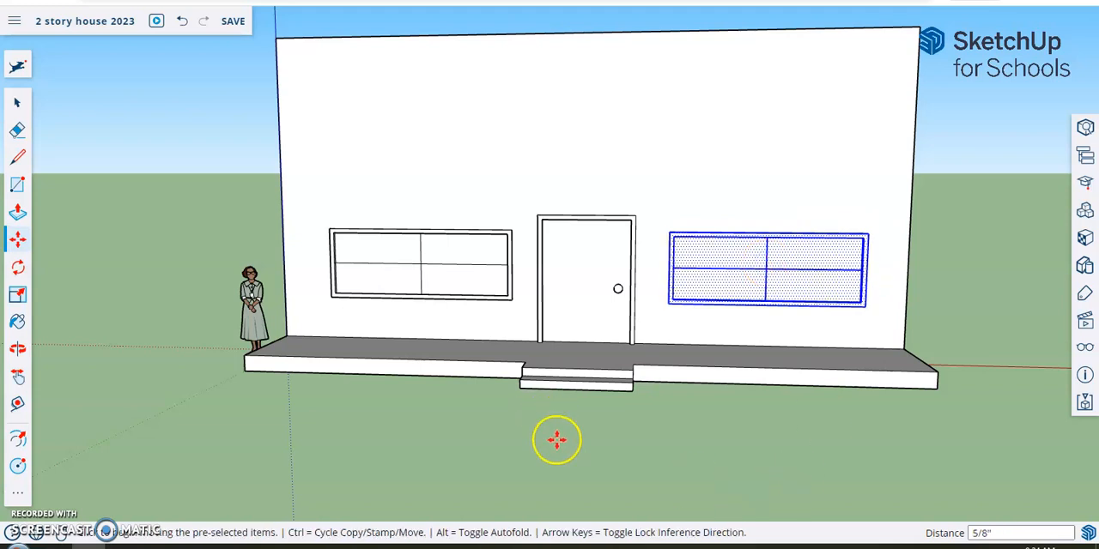
Step: Draw a circle with a radius of about 1' 1 1/16" centred on the upper part of the door
scroll(598, 266, "up", 3)
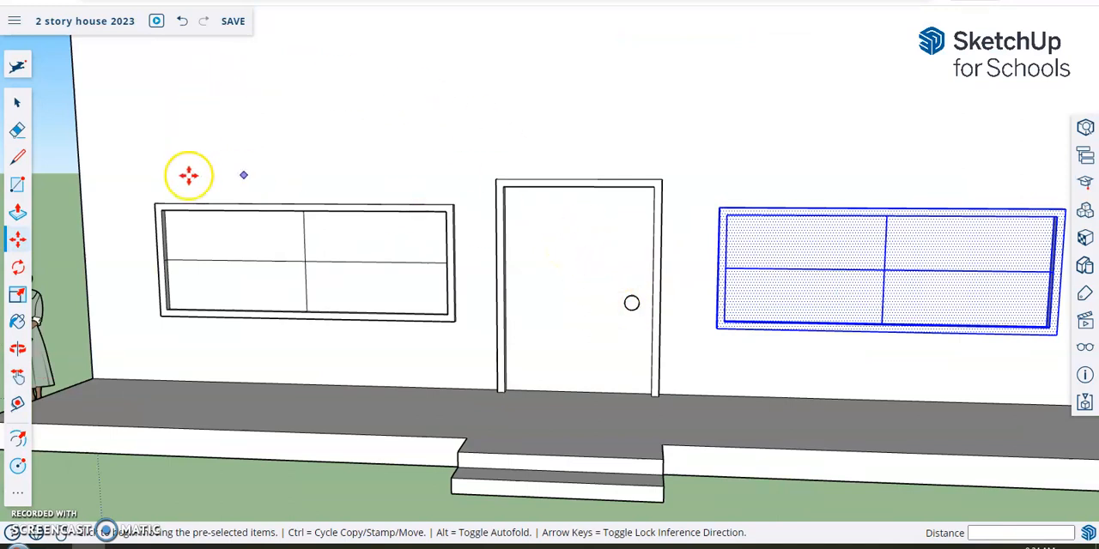
left_click(16, 498)
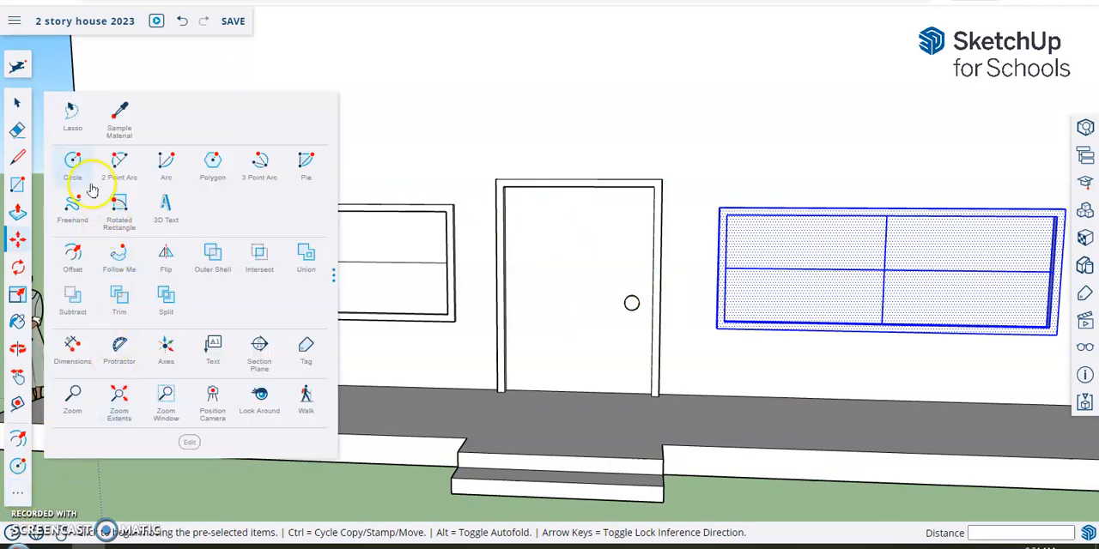
left_click(73, 161)
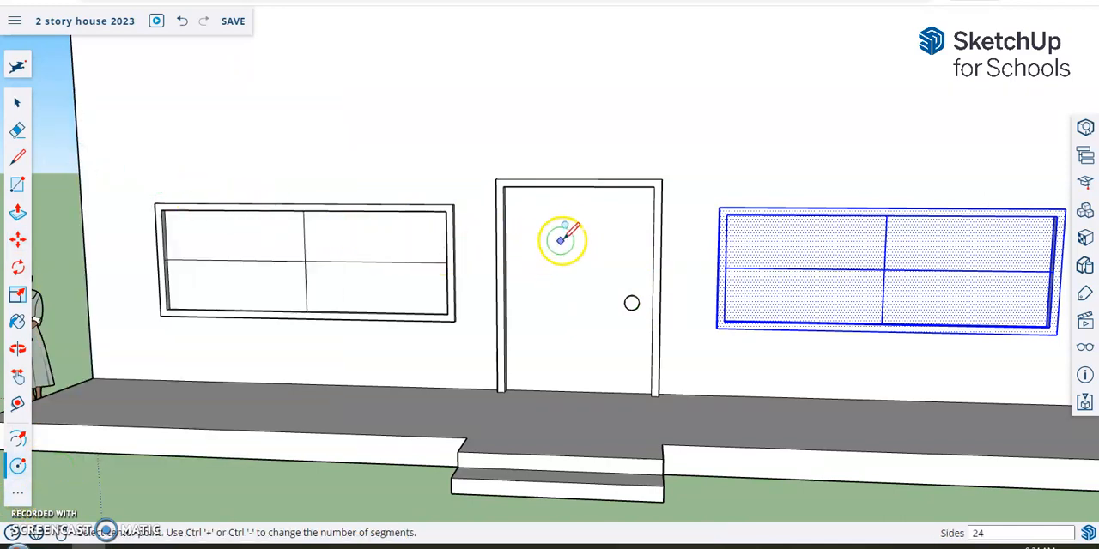
middle_click_drag(581, 236, 603, 230)
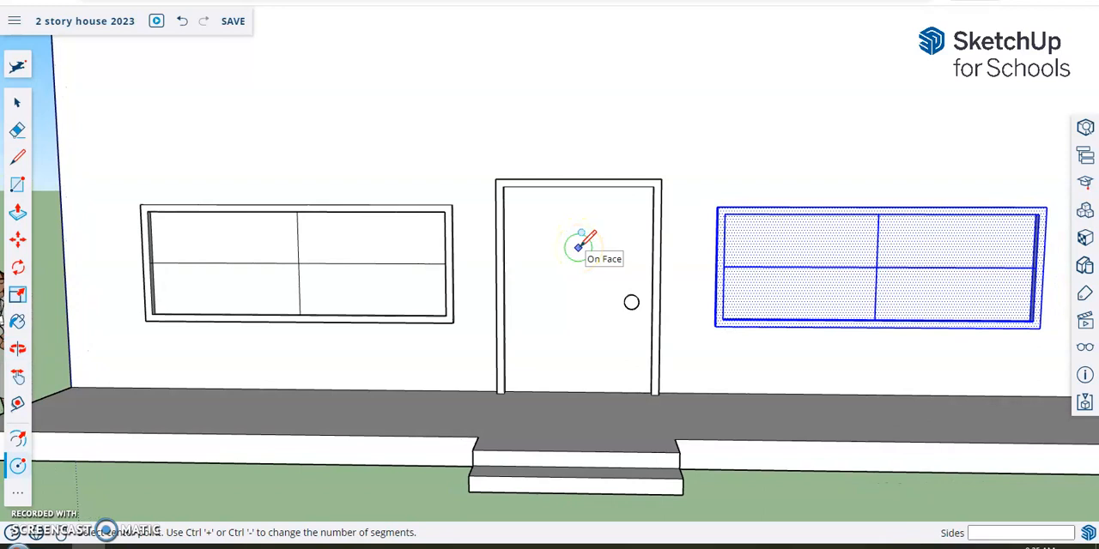
left_click(579, 247)
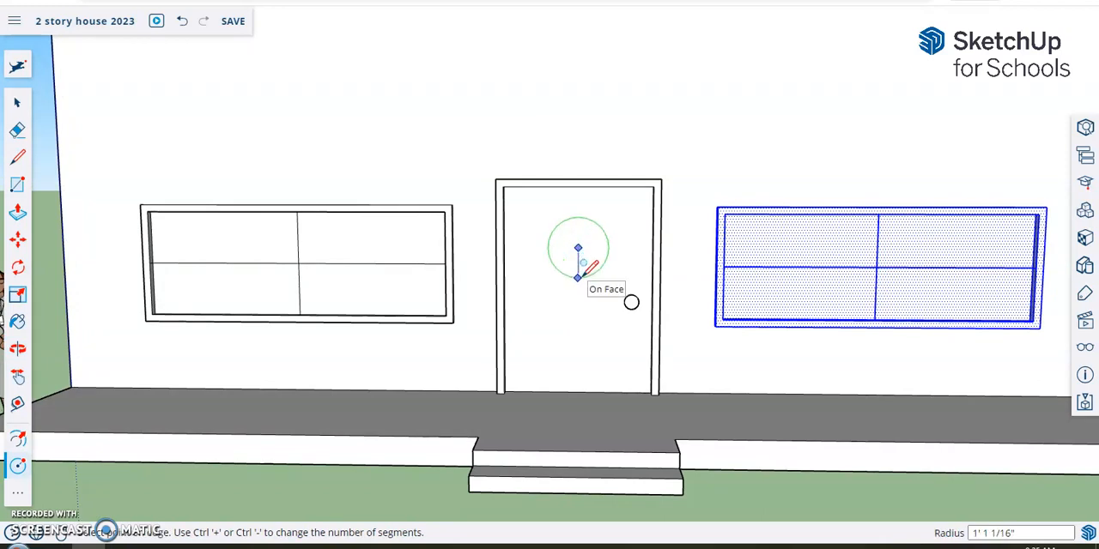
left_click(579, 276)
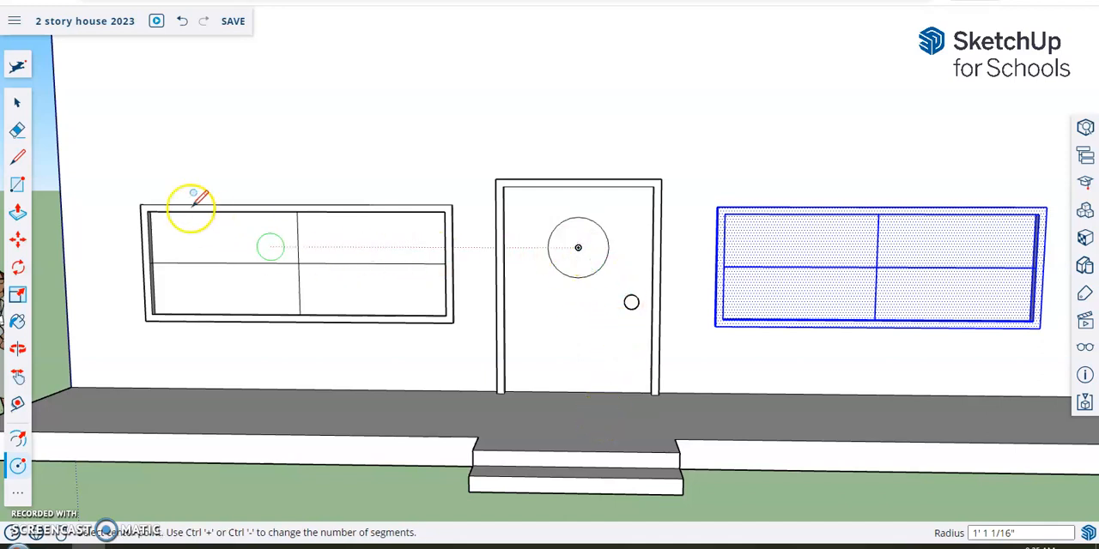
Step: Divide the door's circular window into quarters with horizontal and vertical lines across its full diameter
left_click(18, 161)
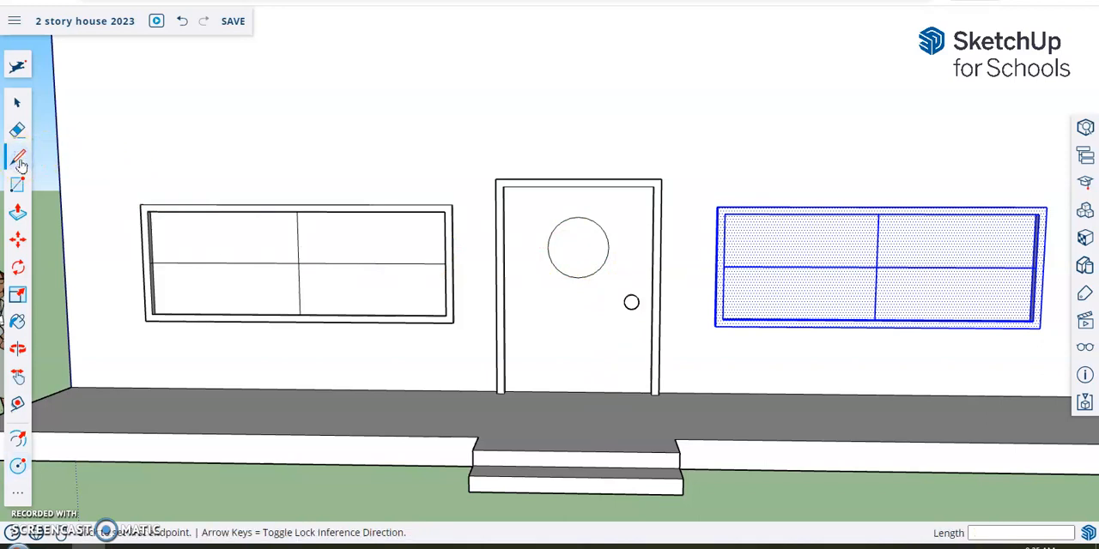
left_click(548, 249)
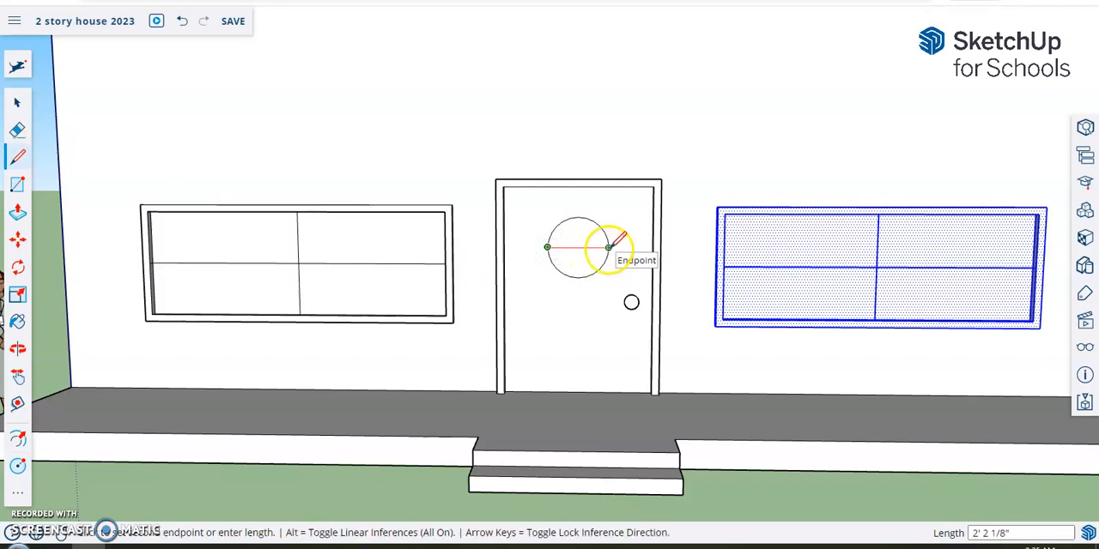
left_click(609, 248)
left_click(578, 218)
left_click(578, 278)
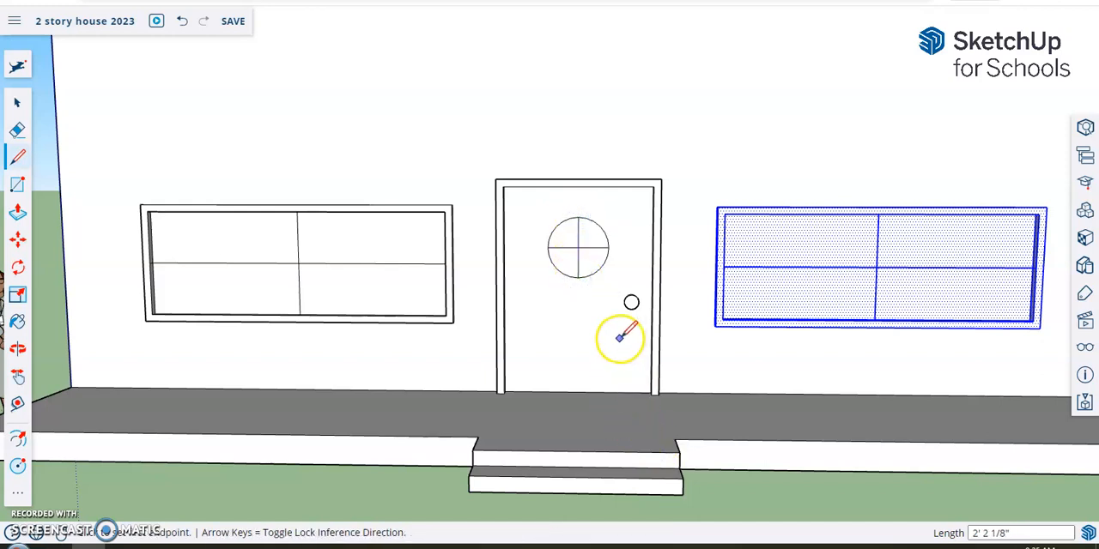
Step: Erase the lower half of the door's divided circle, including its lower vertical line, to leave a half-round window
left_click(19, 131)
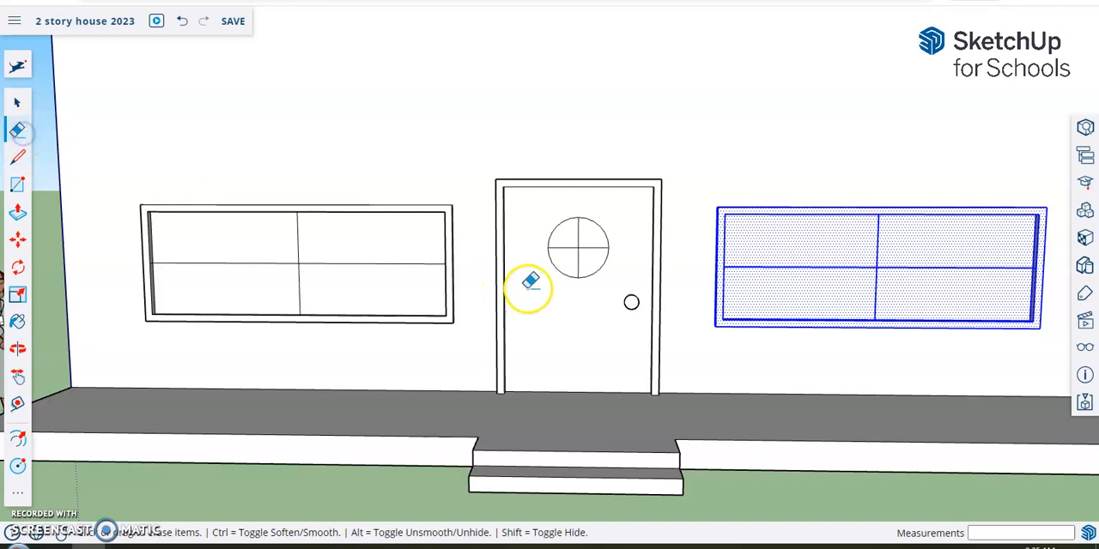
left_click(557, 268)
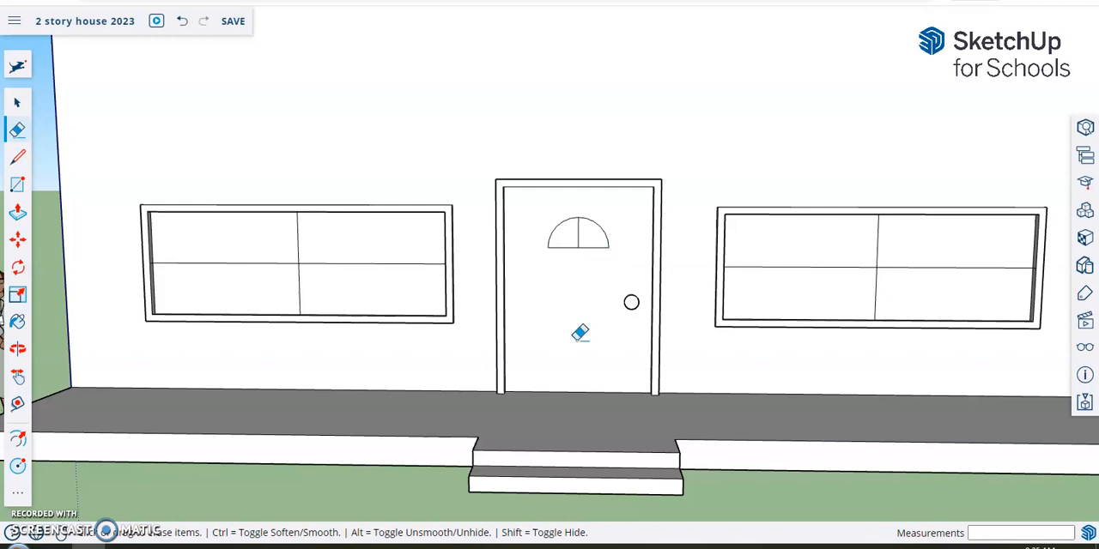
Step: Offset the outlines of both quarter-round panes slightly inward to create the half-round door window's frame
scroll(581, 333, "up", 3)
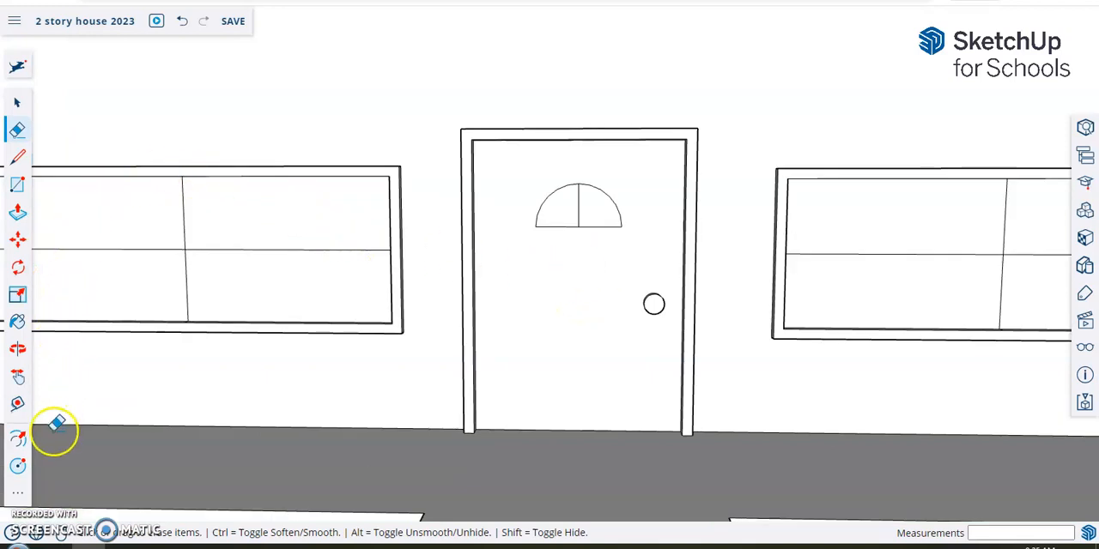
left_click(19, 441)
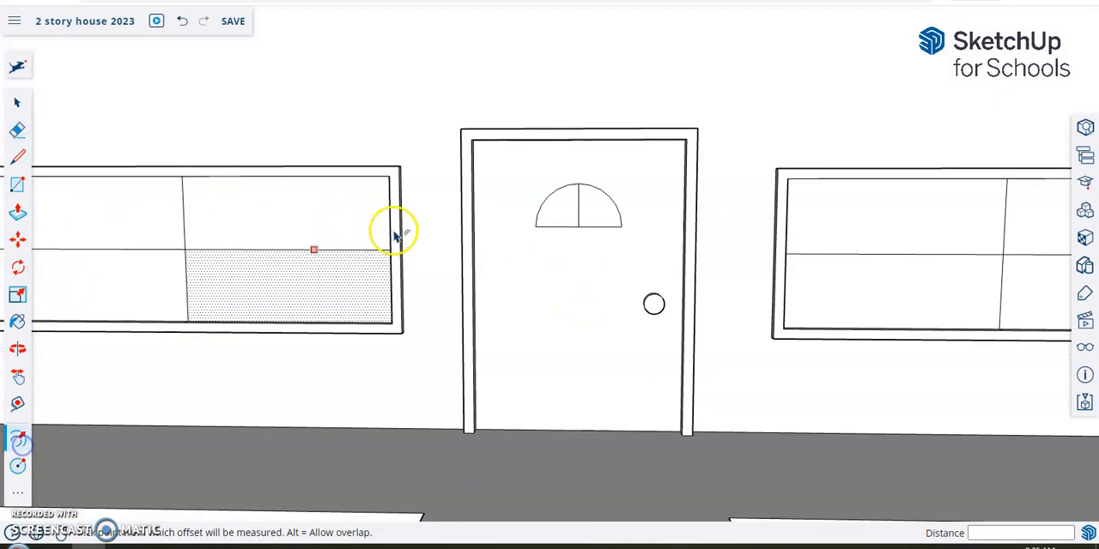
left_click(568, 207)
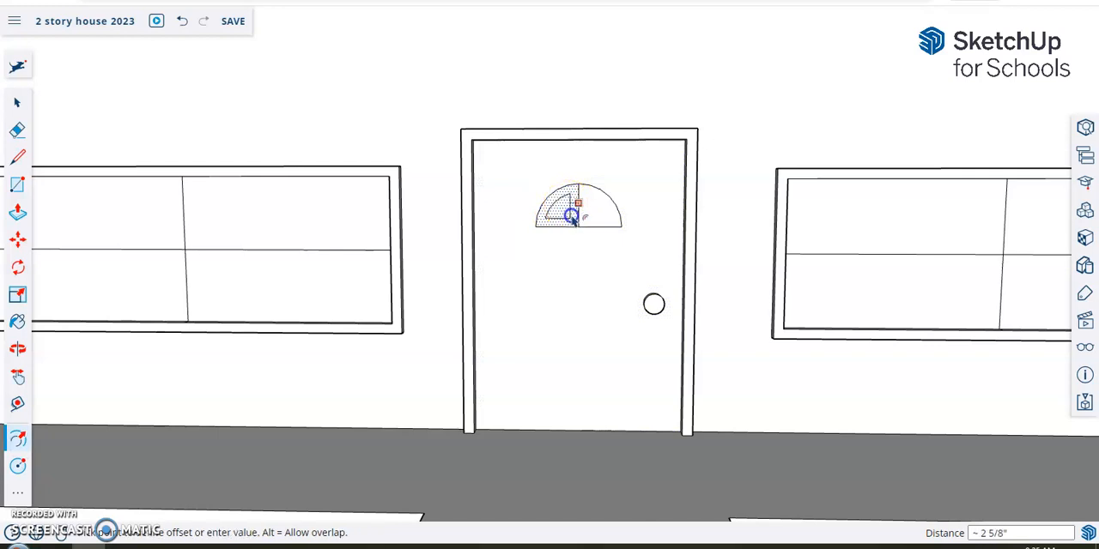
left_click(576, 222)
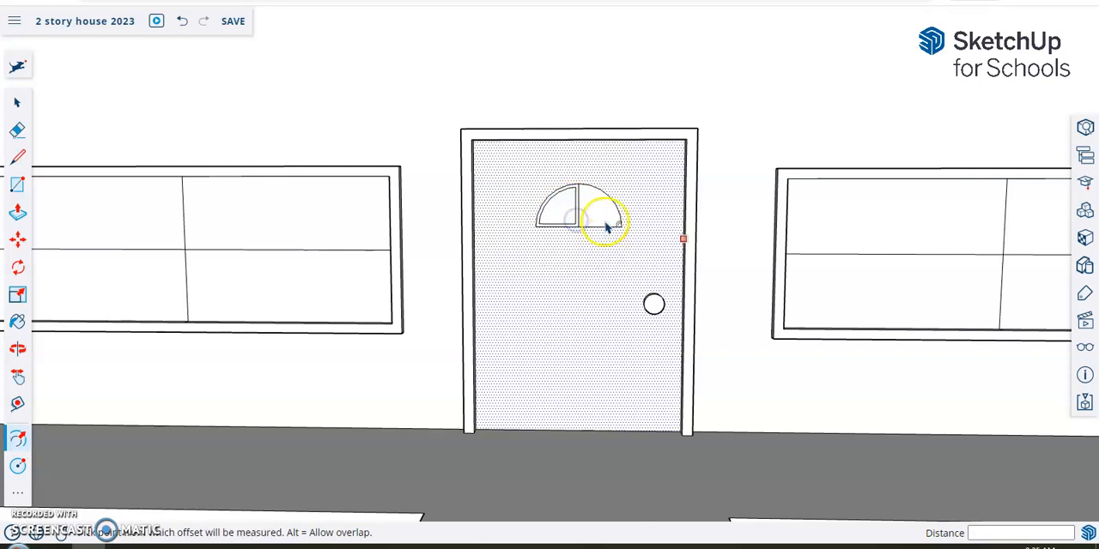
left_click(606, 209)
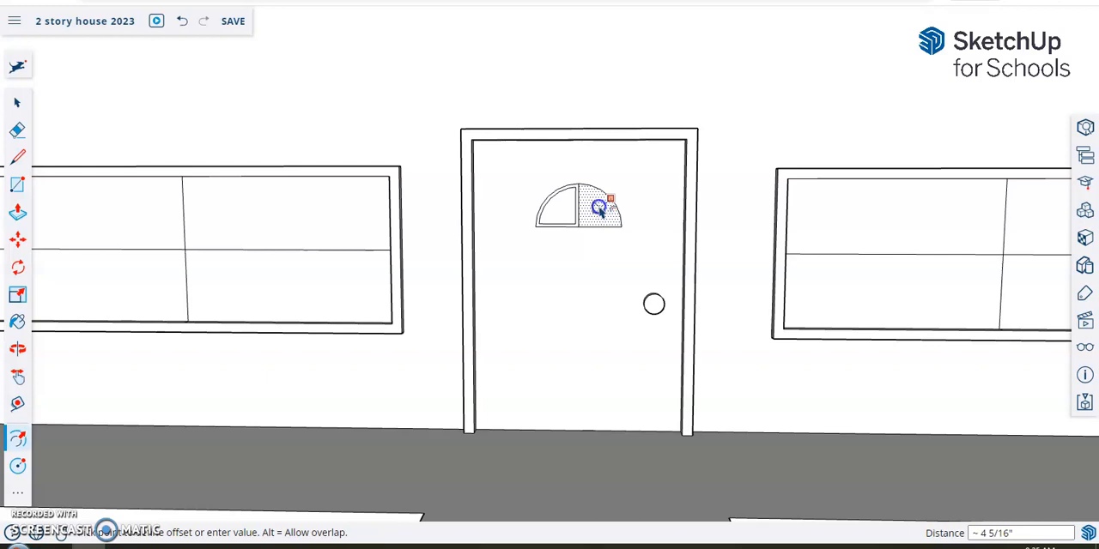
left_click(599, 194)
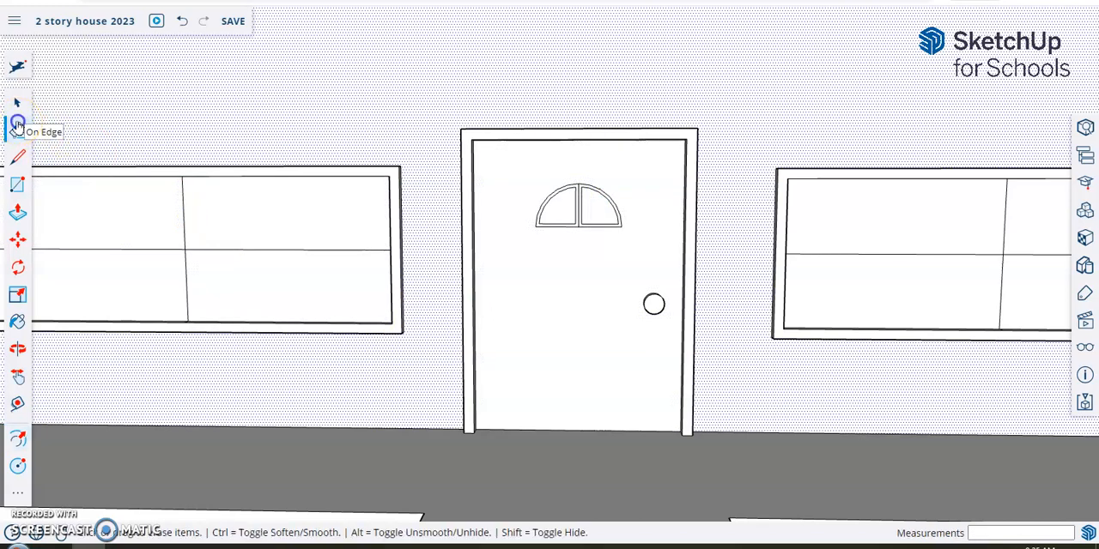
Step: Erase the original vertical centre line between the two offset panes so the window frame forms a single face
left_click(17, 125)
scroll(588, 167, "up", 2)
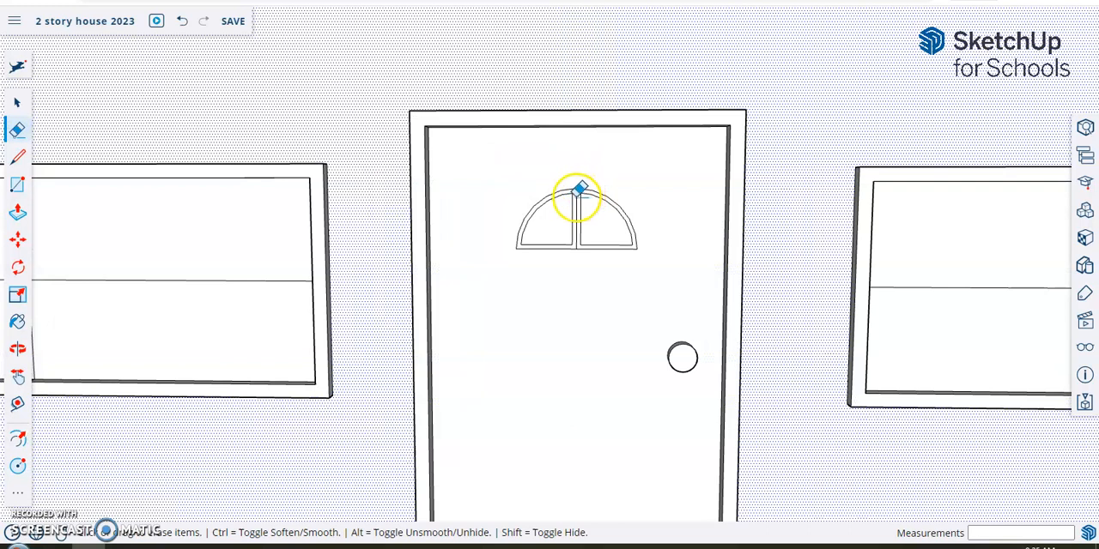
left_click(578, 191)
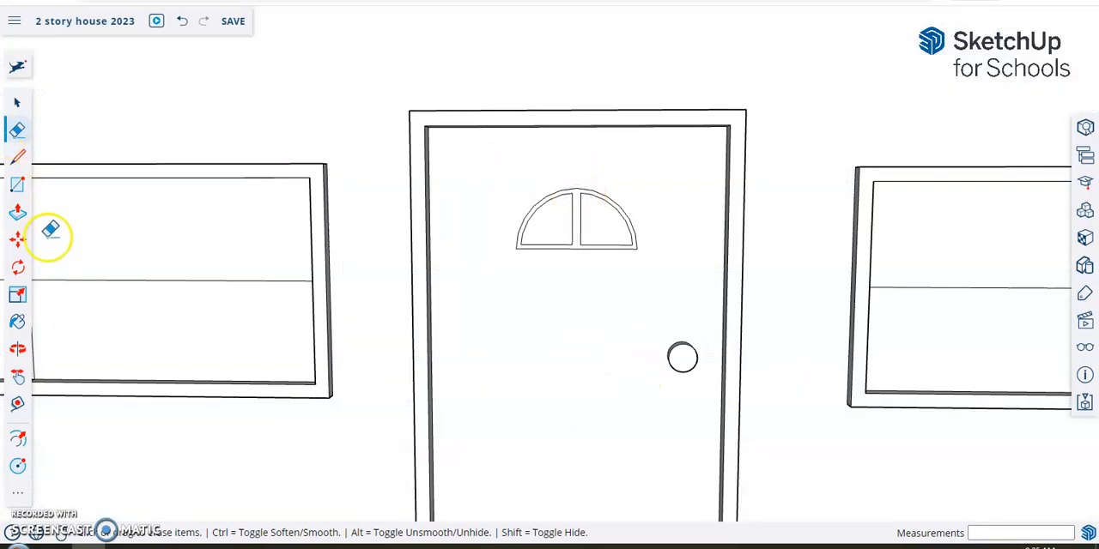
Step: Try to extrude the half-round window frame about 6 5/16" out from the door
left_click(17, 212)
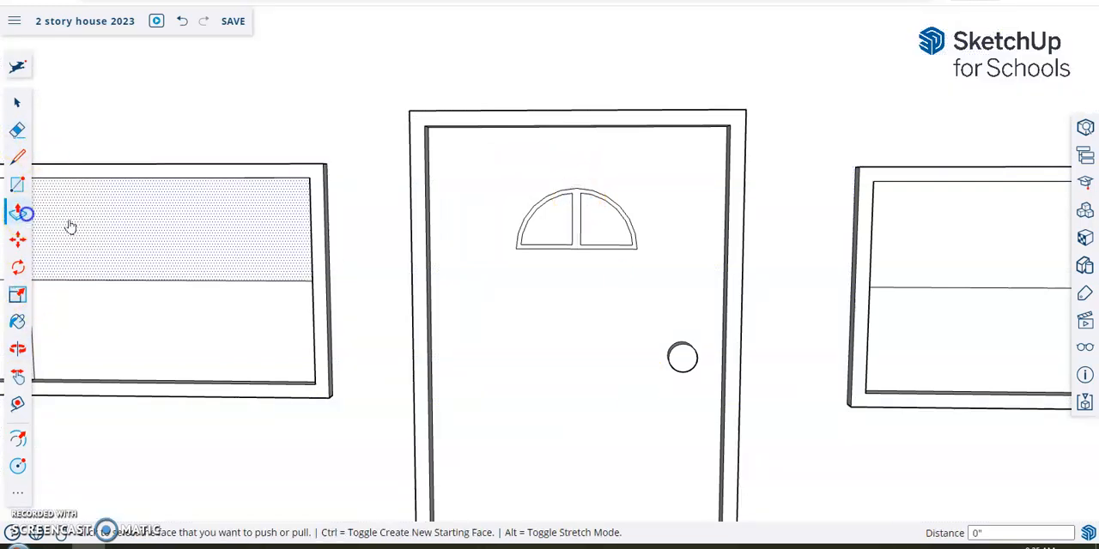
left_click(576, 219)
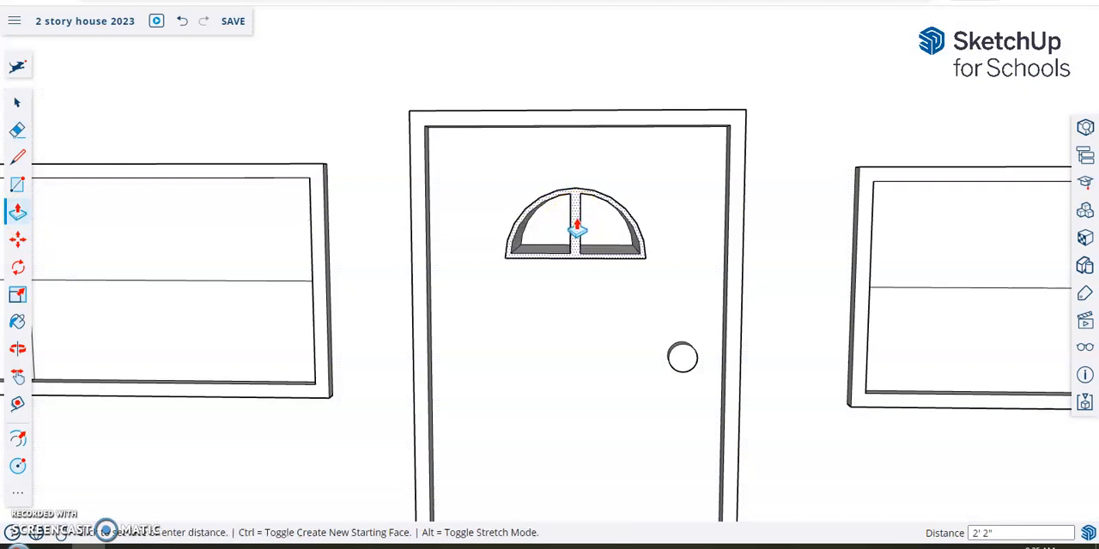
left_click(577, 225)
Step: Try to push the protruding half-round frame back about 5 3/8" toward the door, and undo the frame's extrusion
middle_click_drag(571, 215, 791, 237)
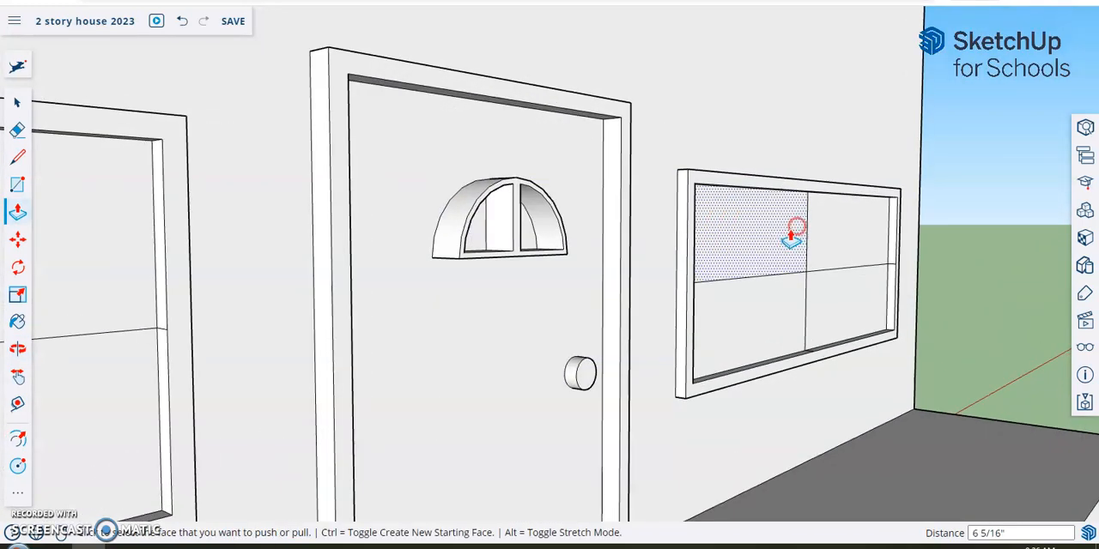
middle_click_drag(569, 221, 671, 243)
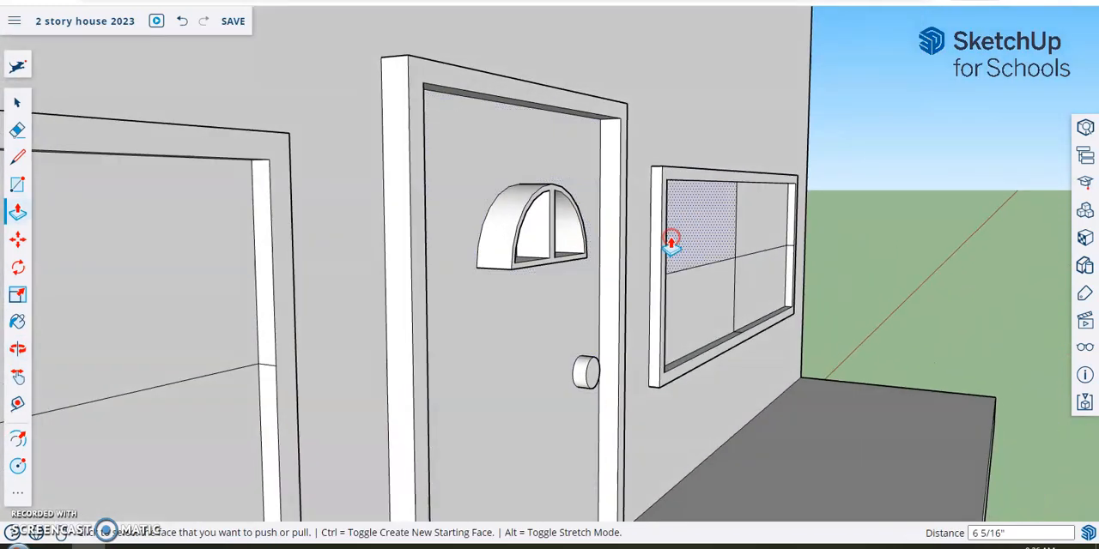
left_click(547, 224)
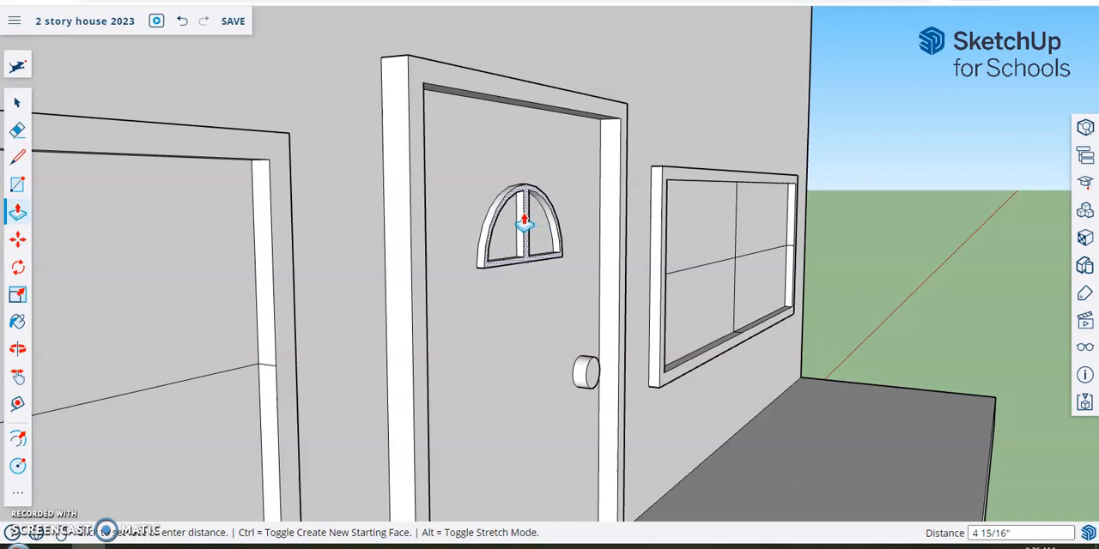
left_click(522, 218)
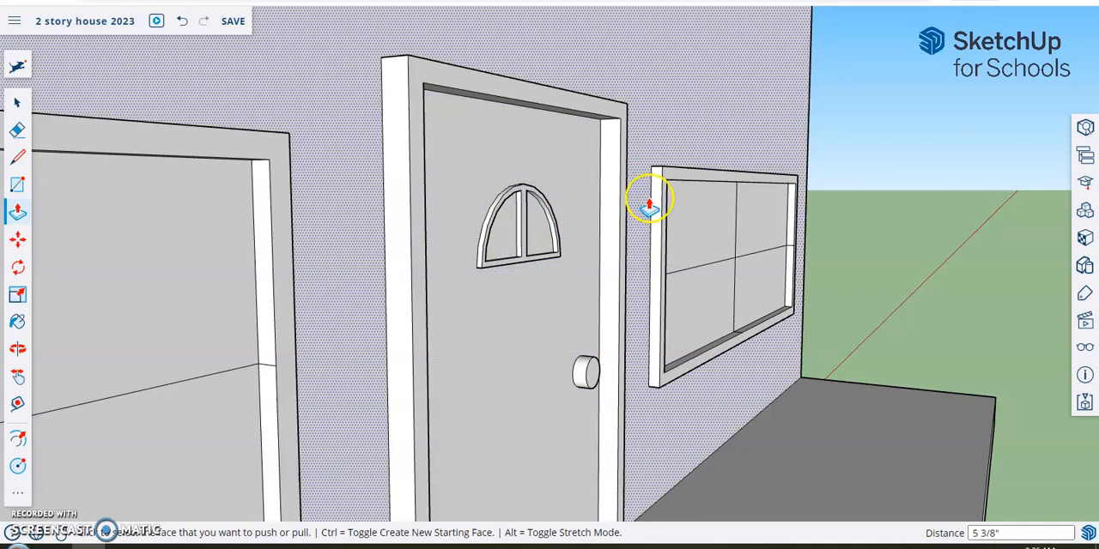
left_click(180, 22)
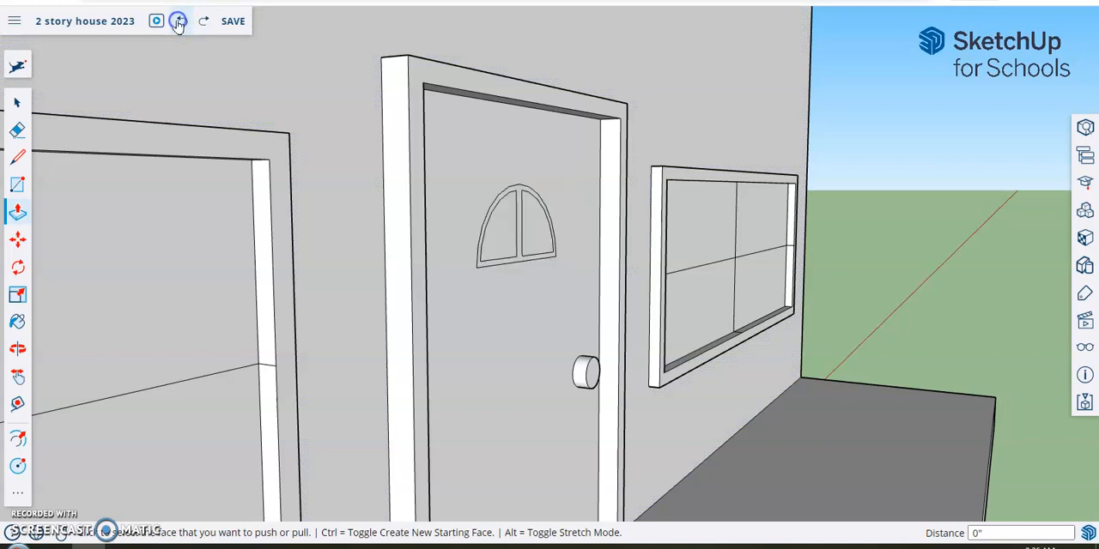
Step: Extrude the half-round window frame about 3/4" out from the door's face
middle_click_drag(699, 300, 642, 284)
middle_click_drag(534, 229, 592, 240)
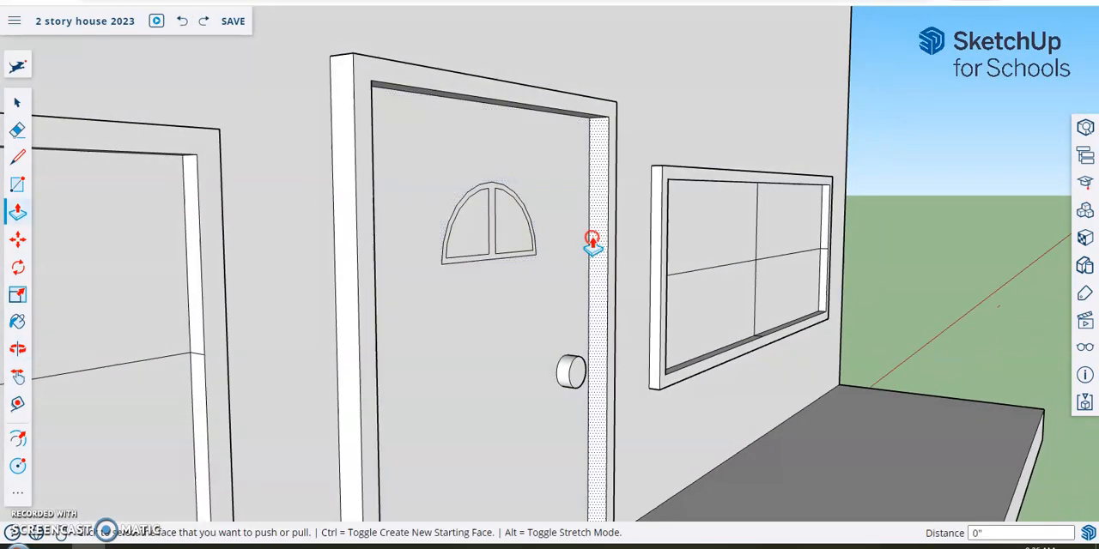
left_click(491, 213)
left_click(495, 215)
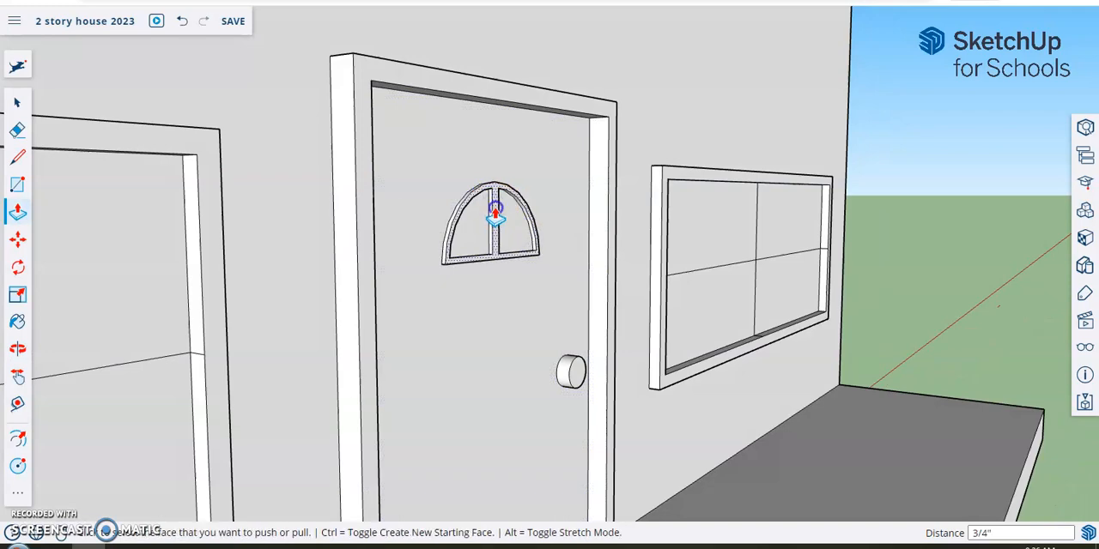
scroll(780, 386, "down", 3)
scroll(536, 332, "down", 2)
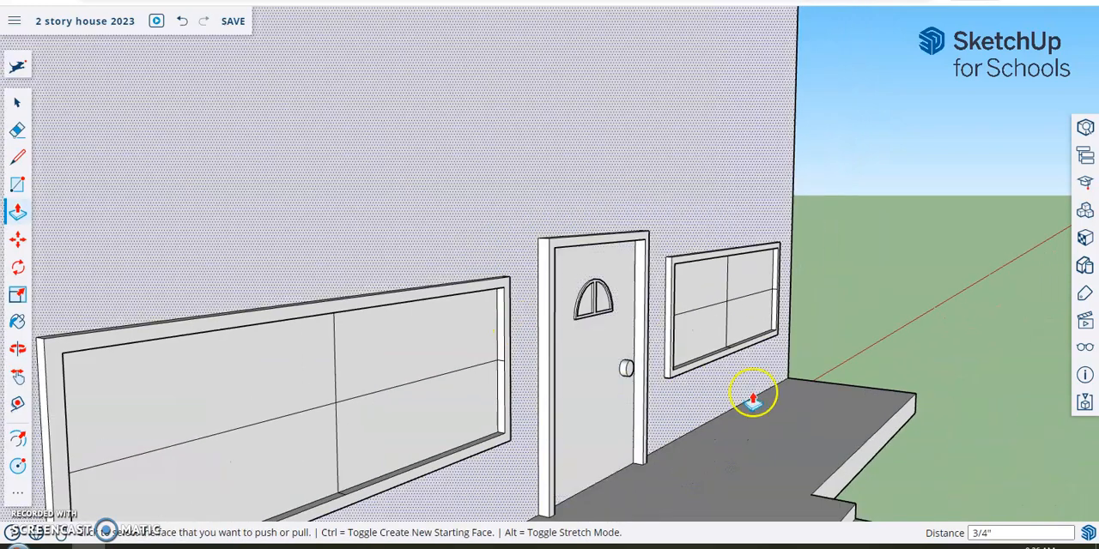